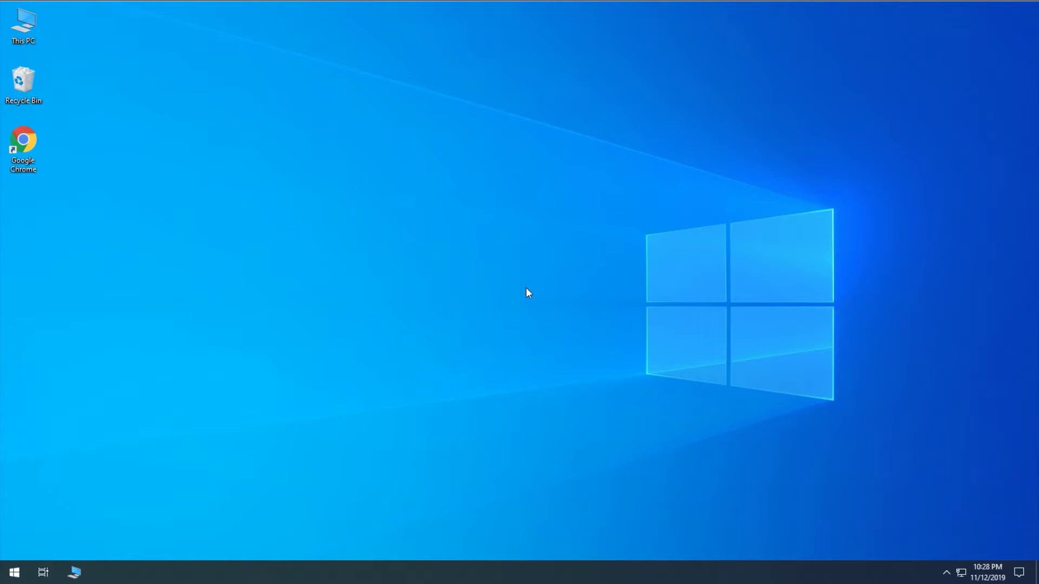
Step: Search Google for 'media creation tool' in Chrome
double_click(23, 142)
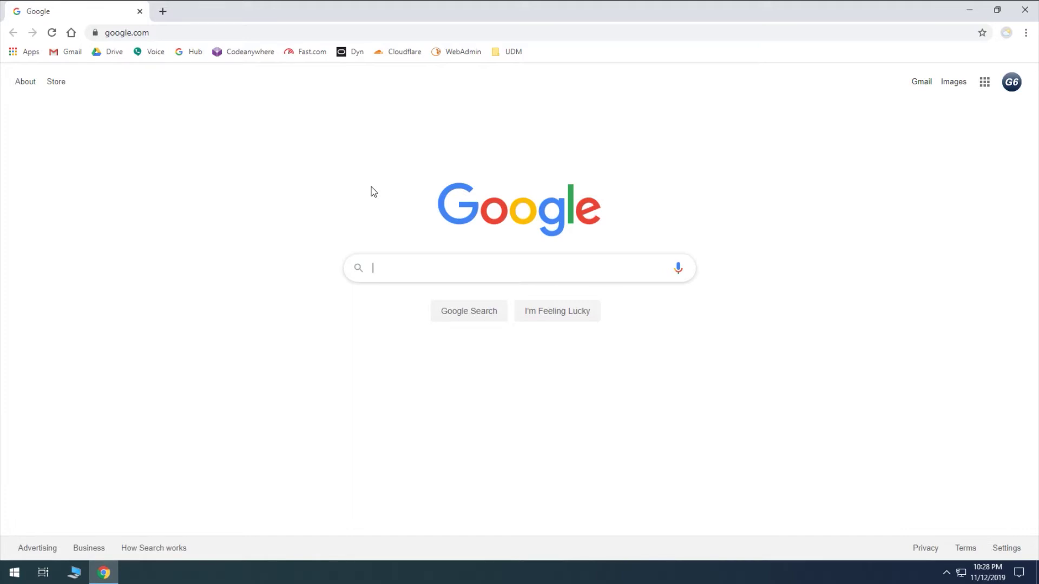
text(media cr)
key(Down)
key(Return)
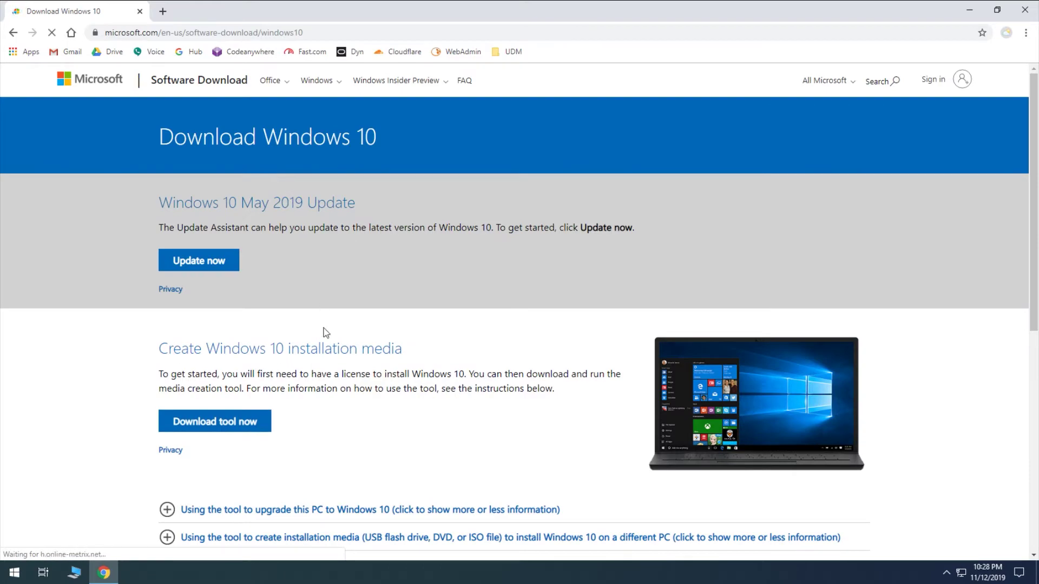
Step: Download the Media Creation Tool from Microsoft's Download Windows 10 page, save it, and launch it
scroll(313, 452, down, 1)
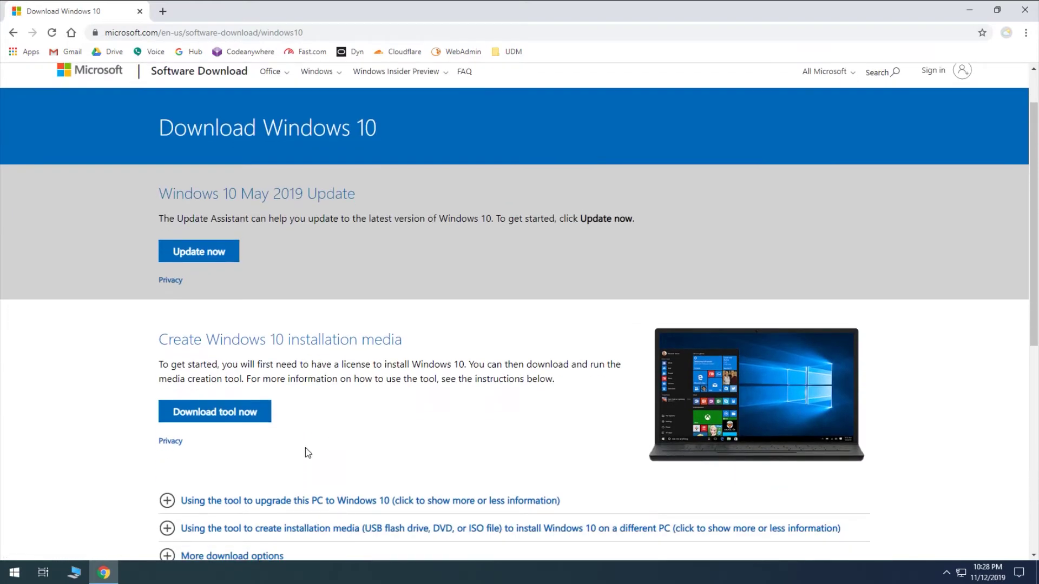
click(233, 424)
click(483, 310)
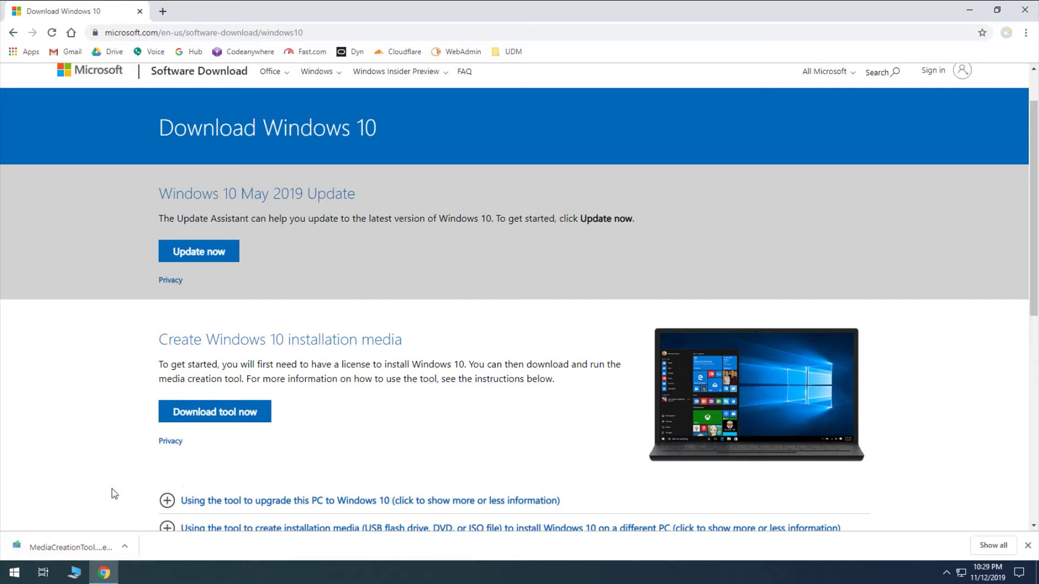
click(62, 547)
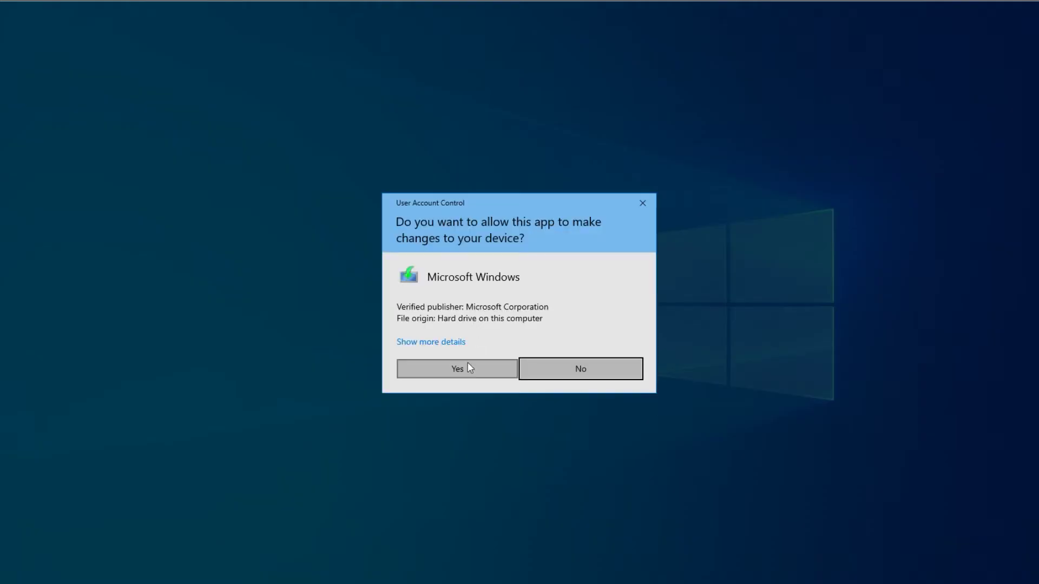
Step: Allow the tool to run, close Chrome, and bring Windows 10 Setup forward
click(464, 368)
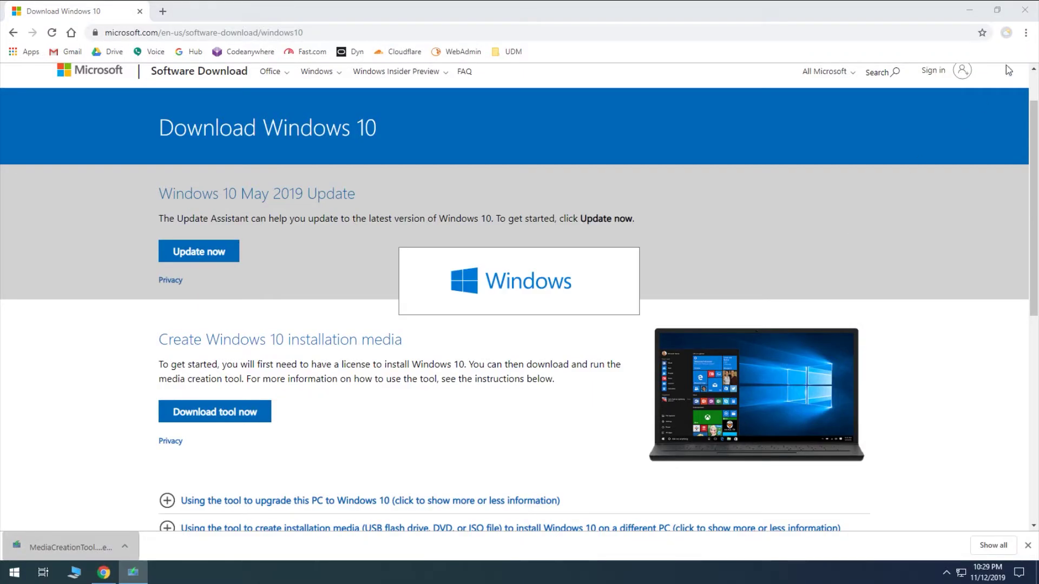
click(1025, 9)
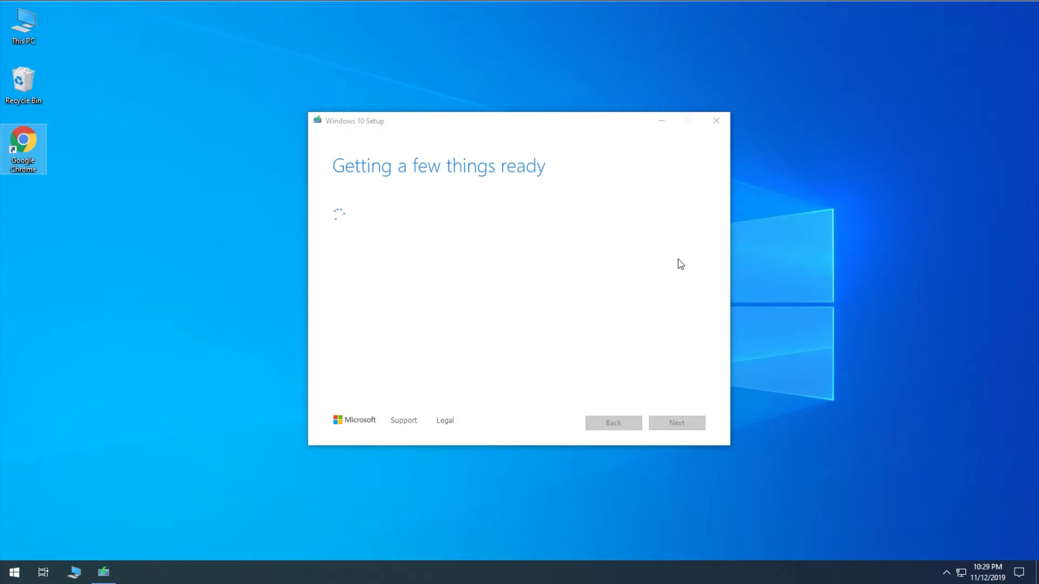
click(577, 124)
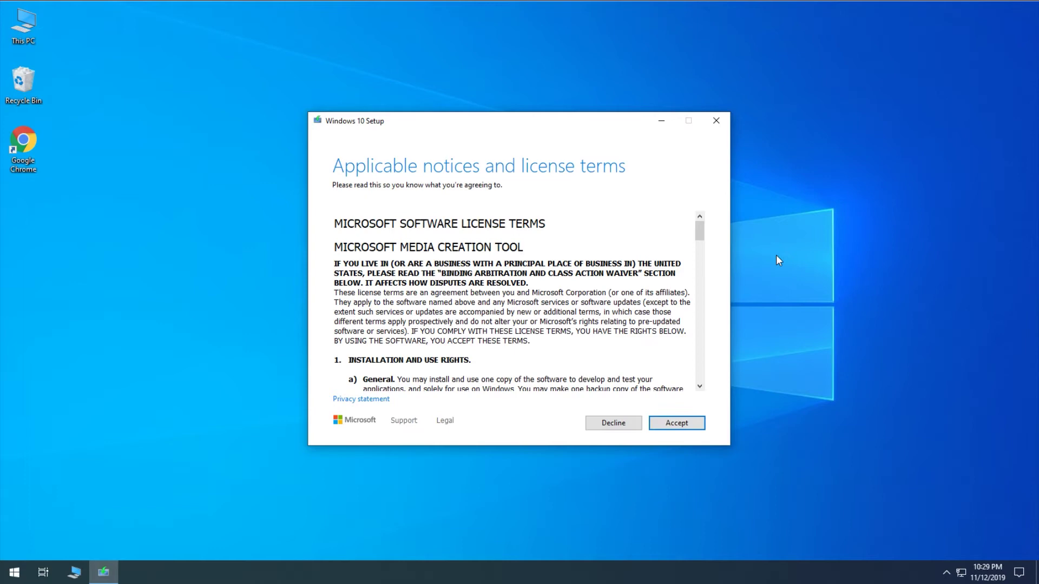
Step: Accept the license terms and choose 'Create installation media for another PC'
click(684, 424)
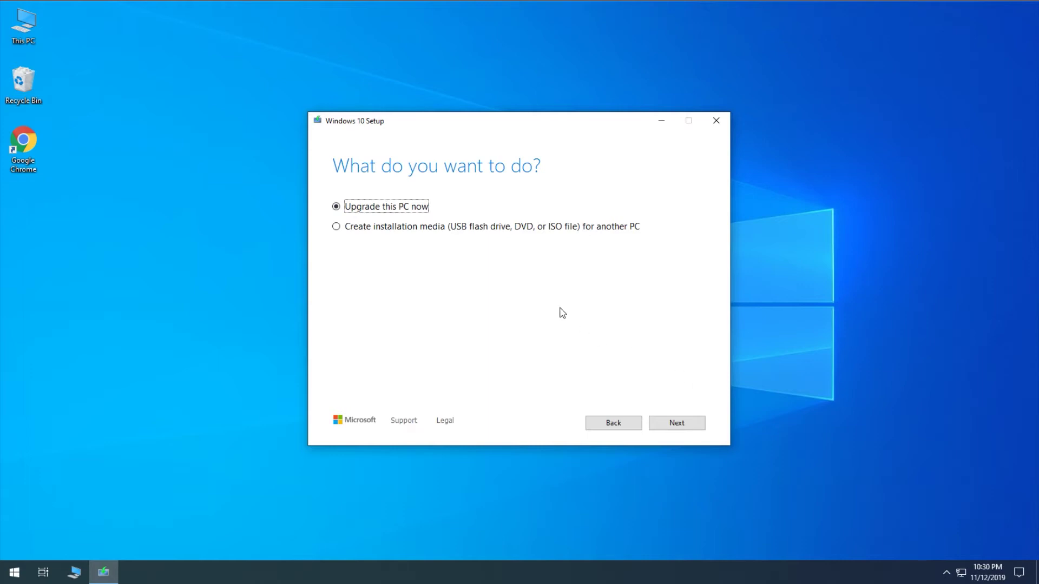
click(376, 232)
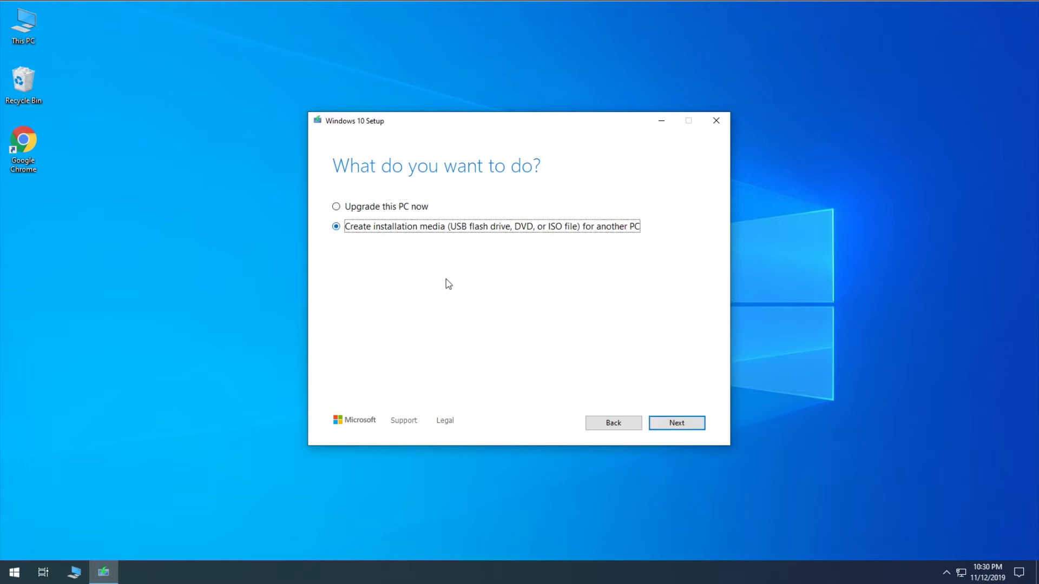
click(689, 423)
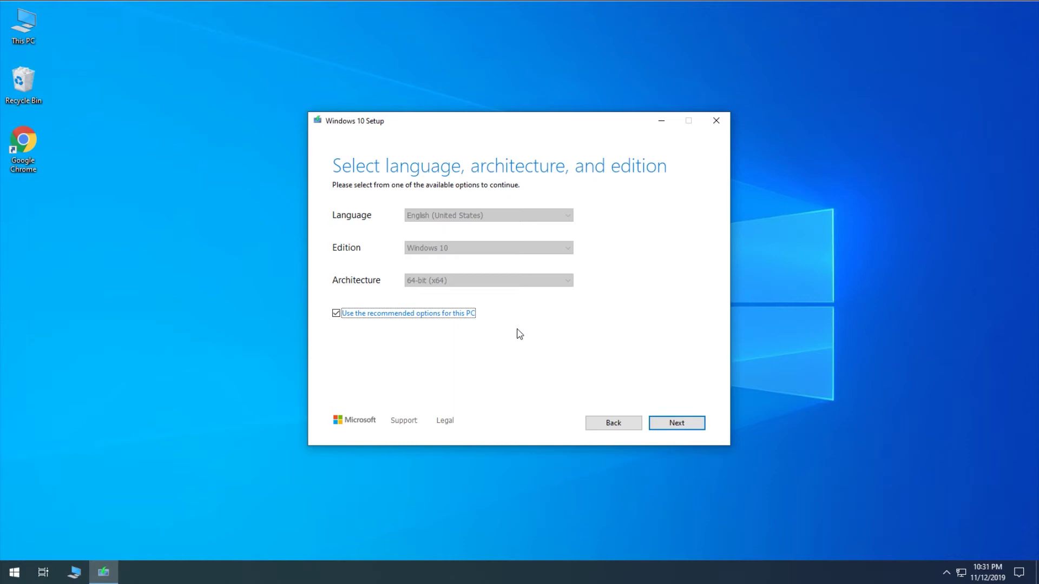
Step: Confirm English (United States), Windows 10, 64-bit (x64), keeping the recommended options
click(460, 315)
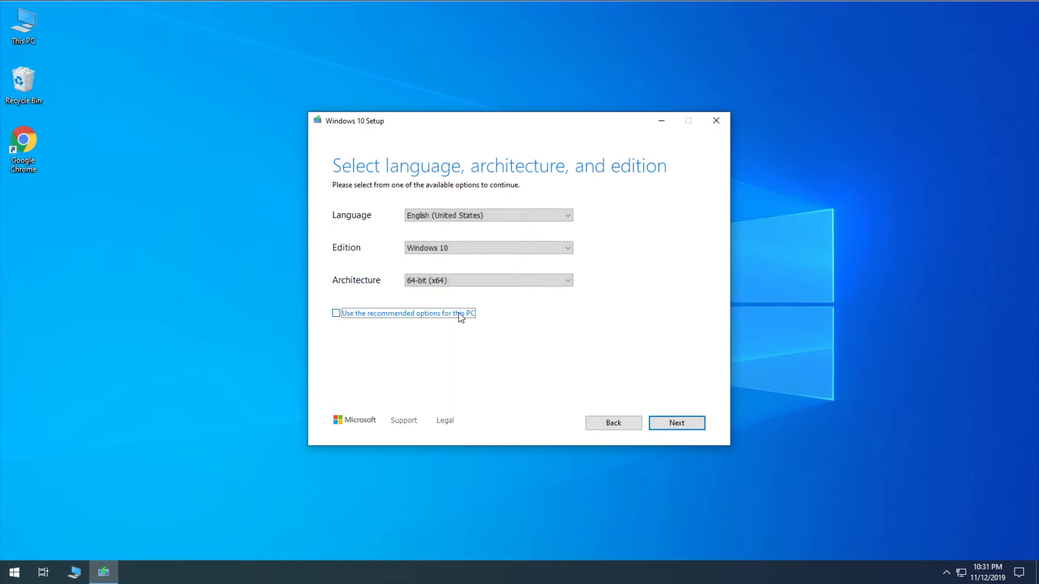
click(568, 217)
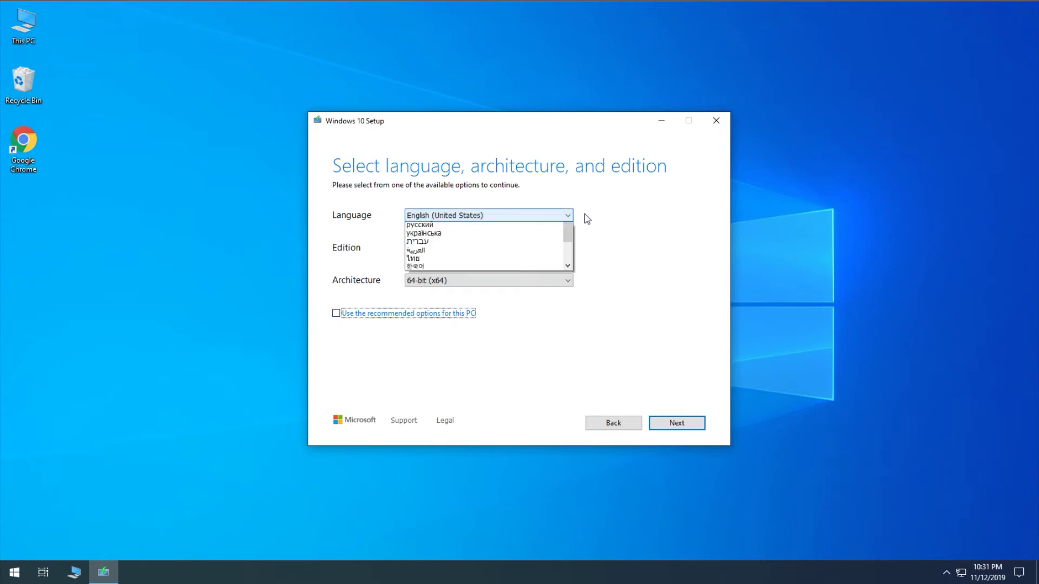
click(620, 235)
click(567, 248)
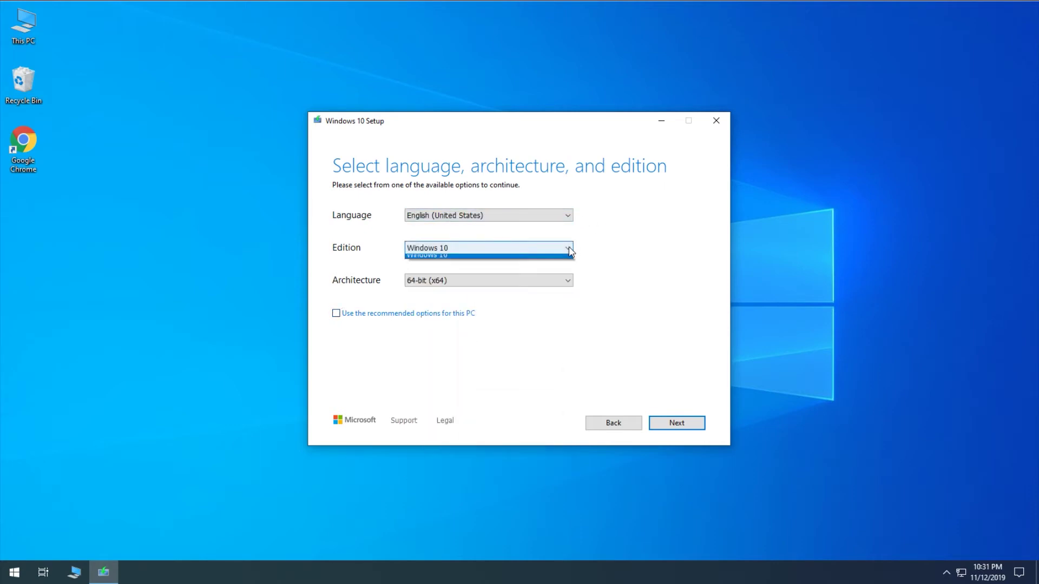
click(571, 252)
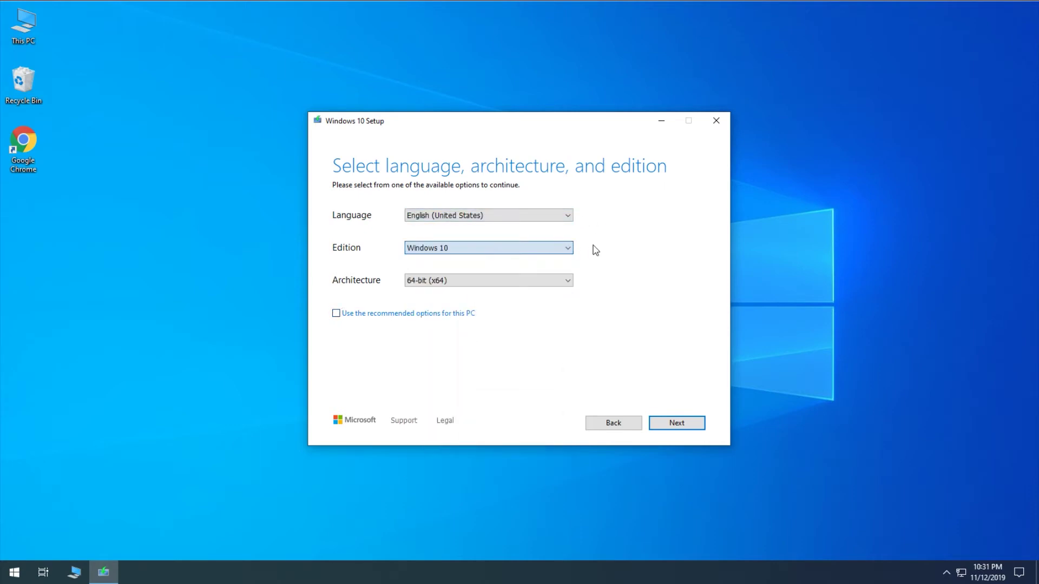
click(567, 282)
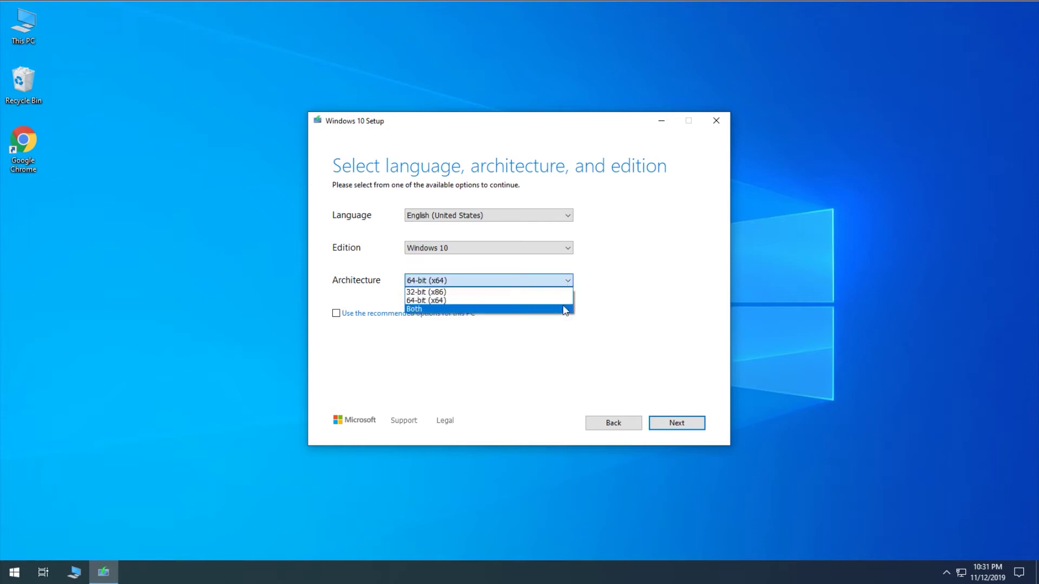
click(623, 328)
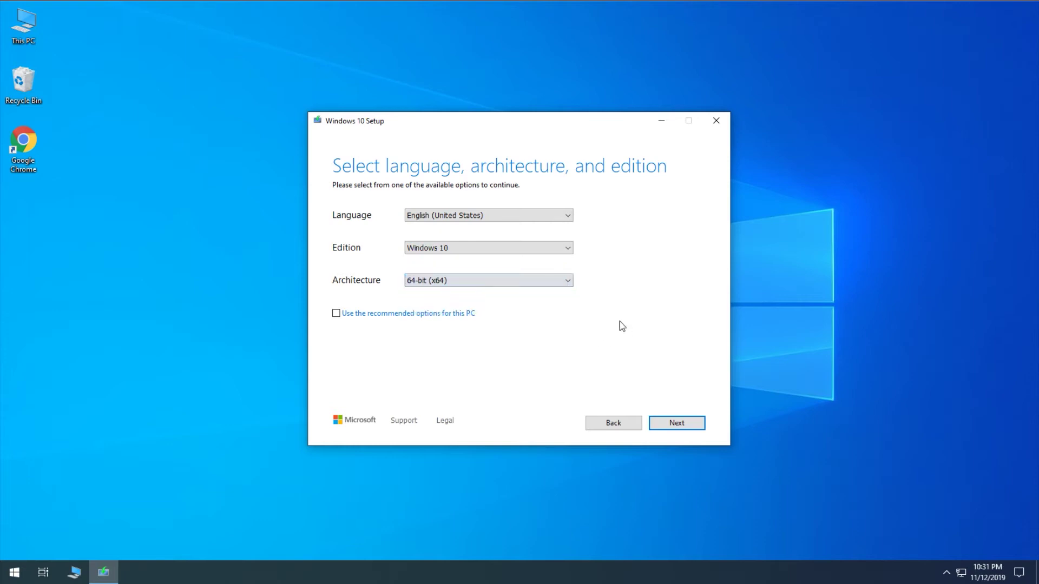
click(336, 313)
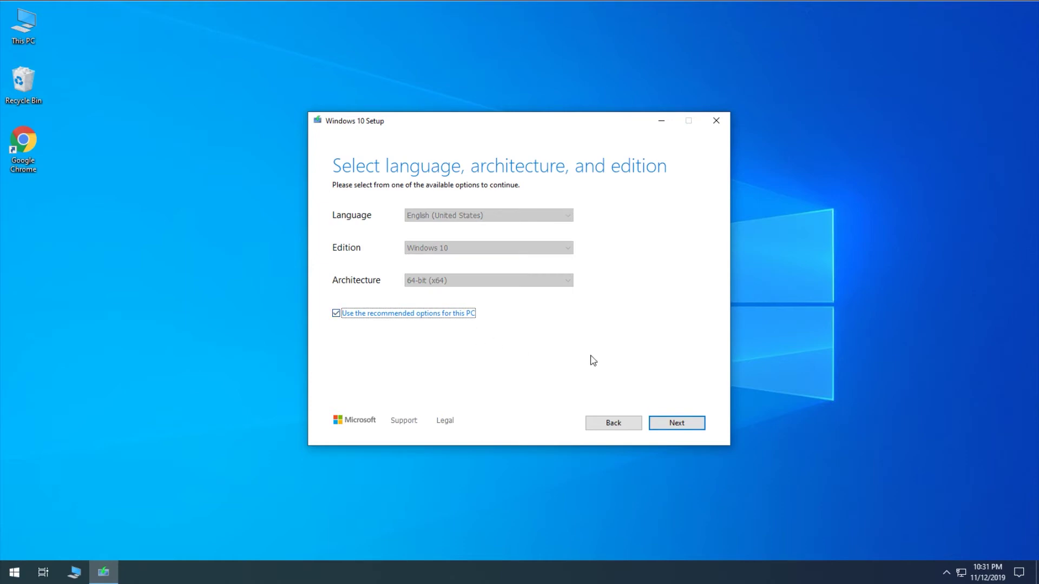
click(701, 427)
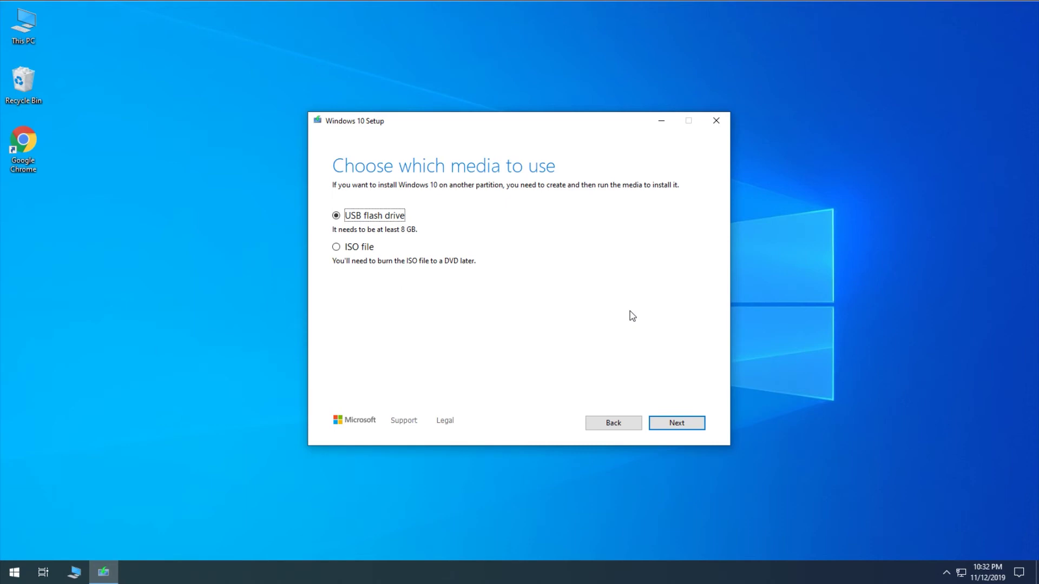
Step: Continue with 'USB flash drive' as the media type
click(693, 428)
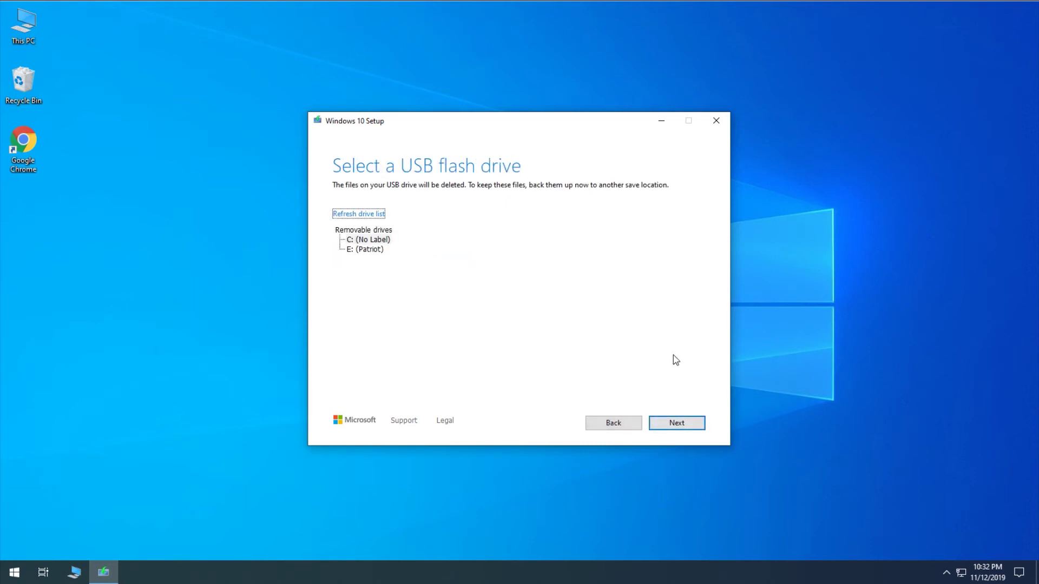
Step: Select E: (Patriot) as the target drive, refreshing the drive list, and start creation
click(370, 250)
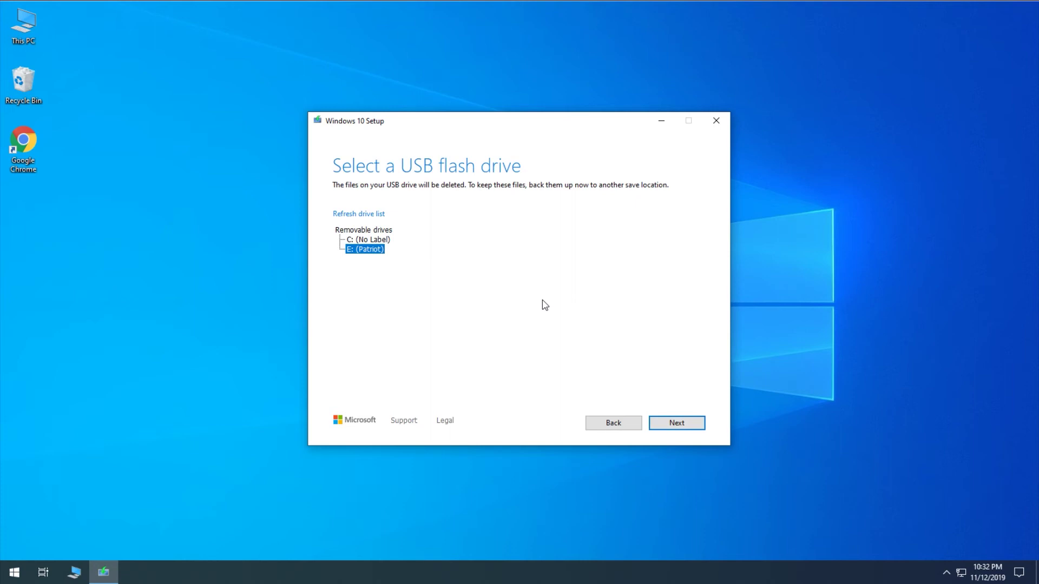
click(363, 215)
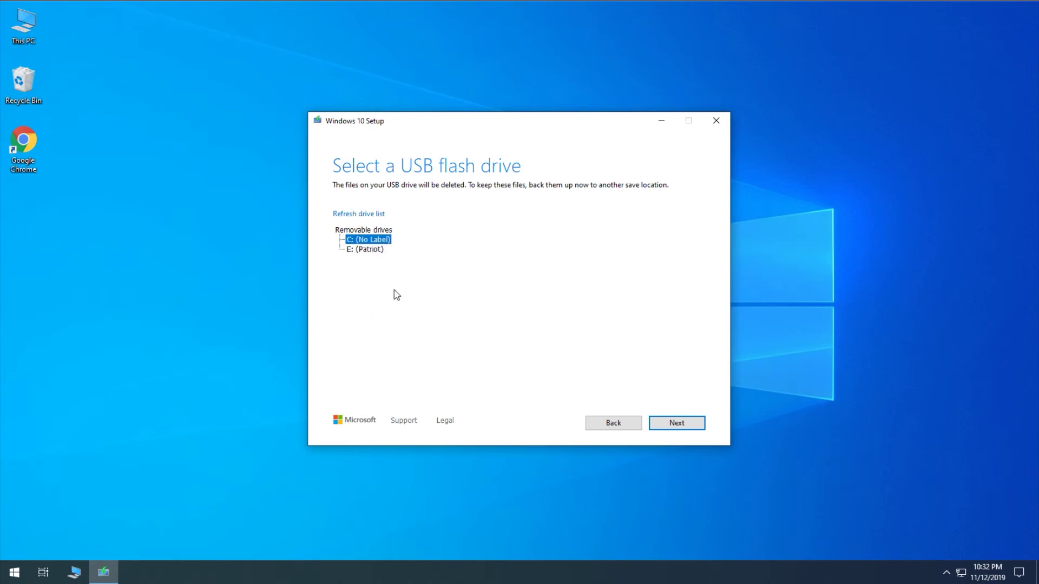
click(374, 252)
click(680, 421)
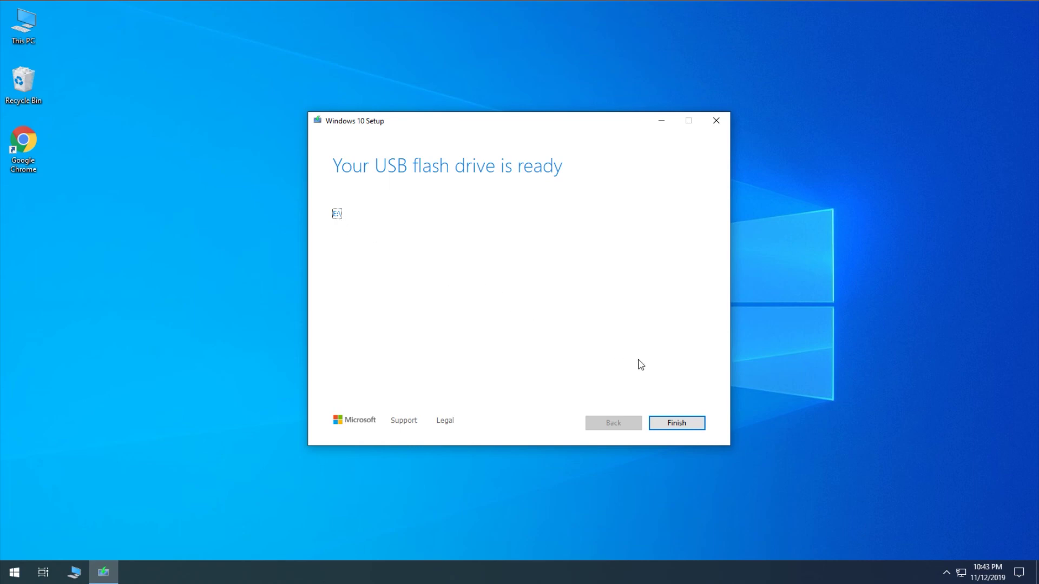
Step: Finish Windows 10 Setup once the USB flash drive is ready
click(697, 425)
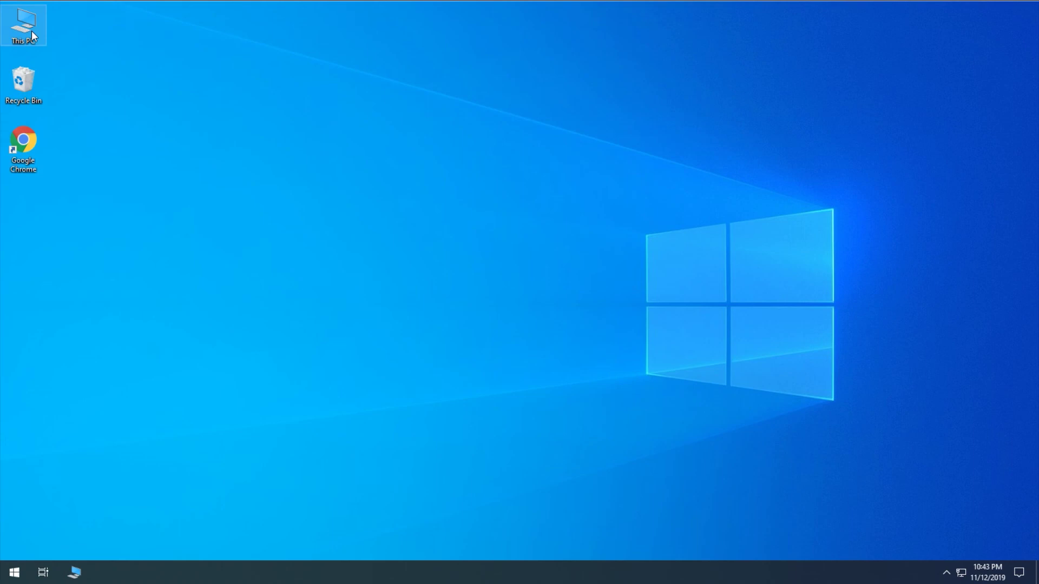
Step: Check the files on the ESD-USB (E:) drive in File Explorer
key(super+e)
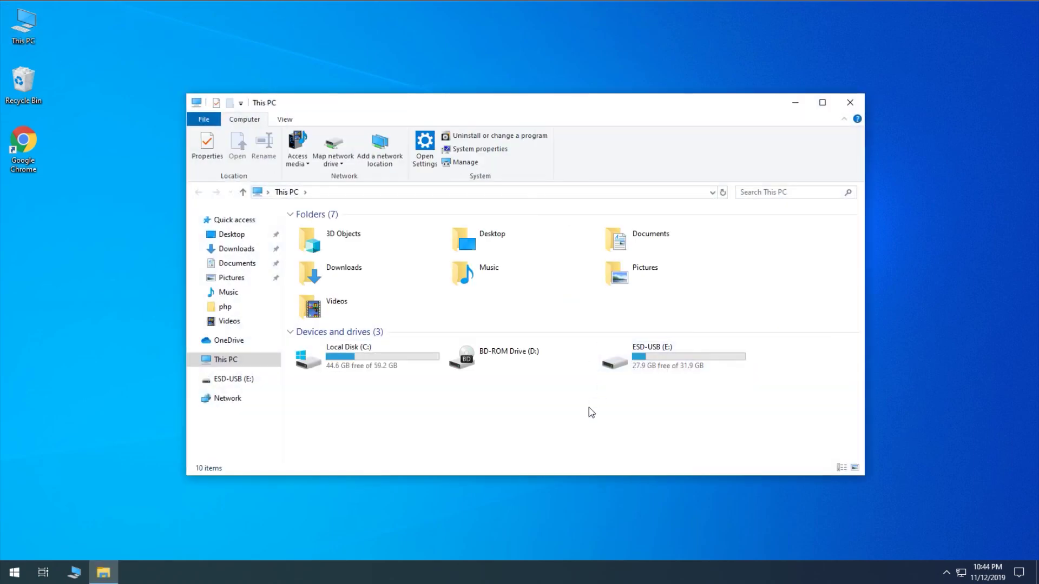
double_click(672, 357)
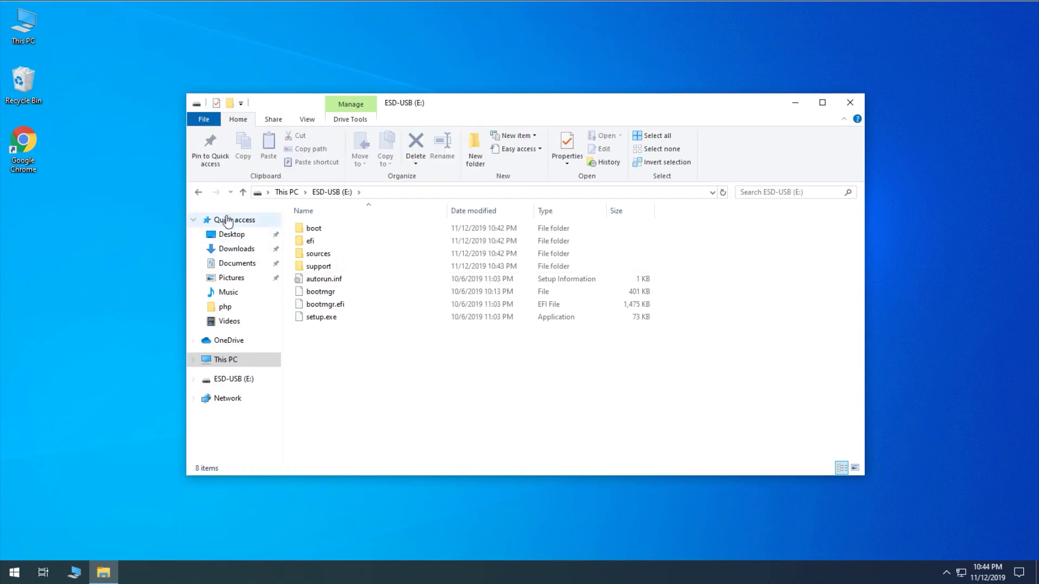
click(200, 193)
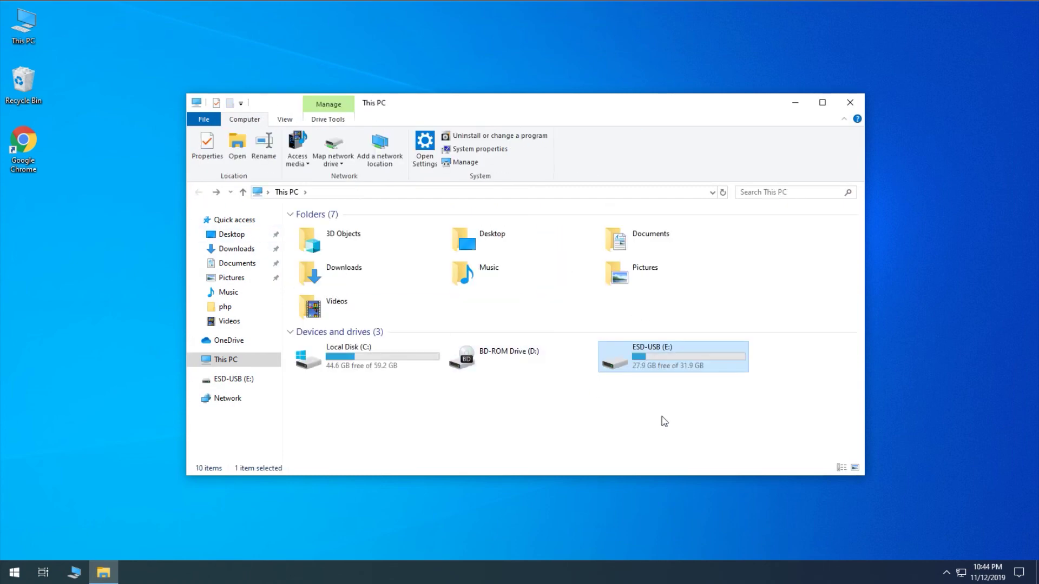
Step: Eject the ESD-USB (E:) drive and close File Explorer
right_click(677, 366)
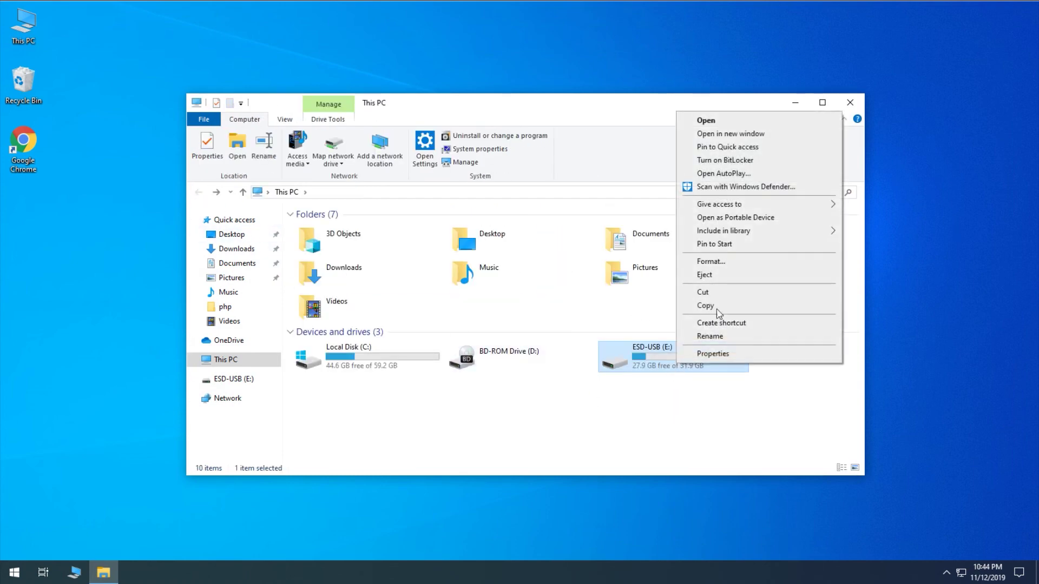
click(729, 281)
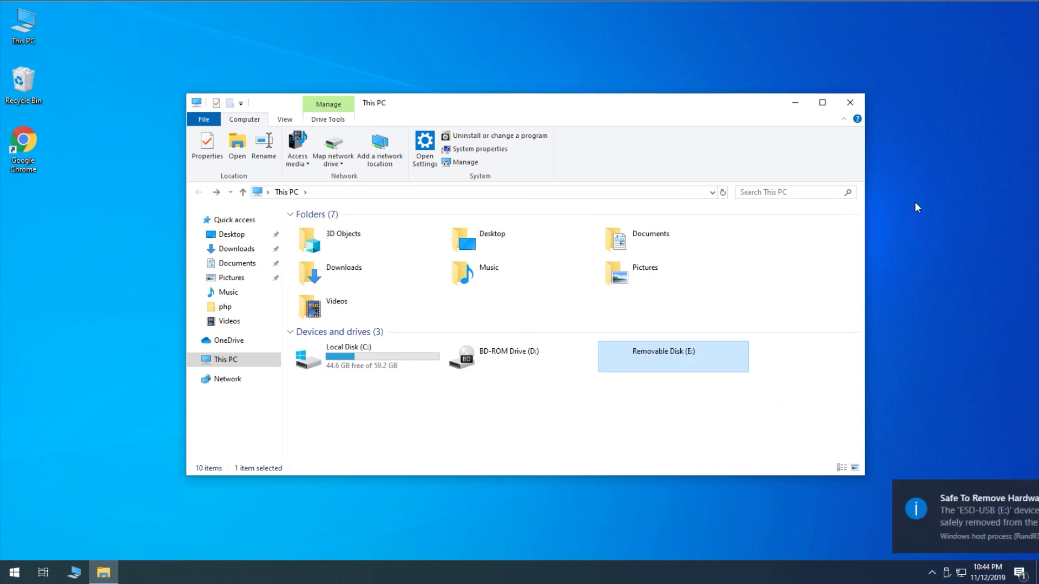
click(854, 102)
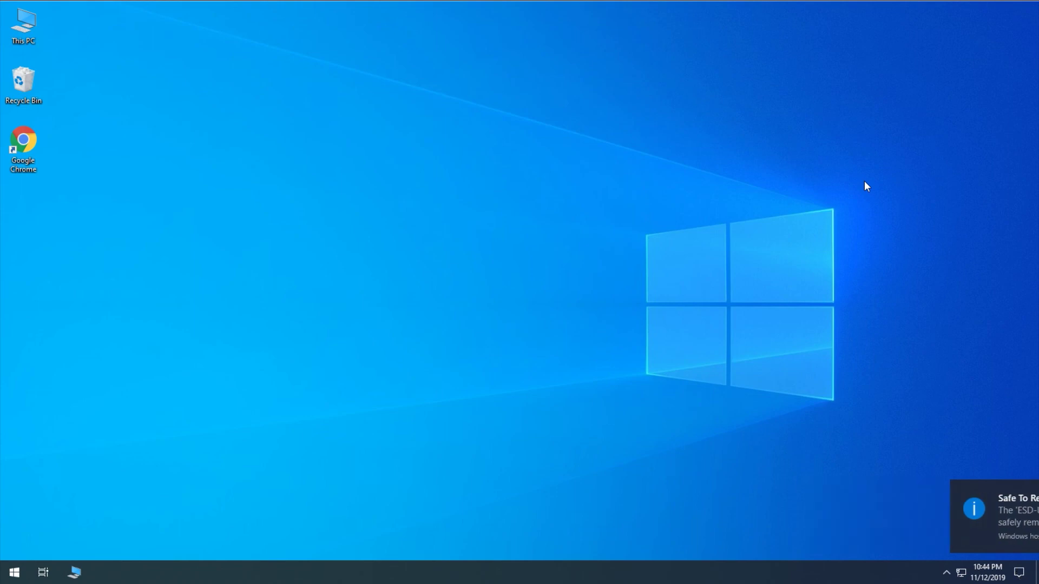
key(Down)
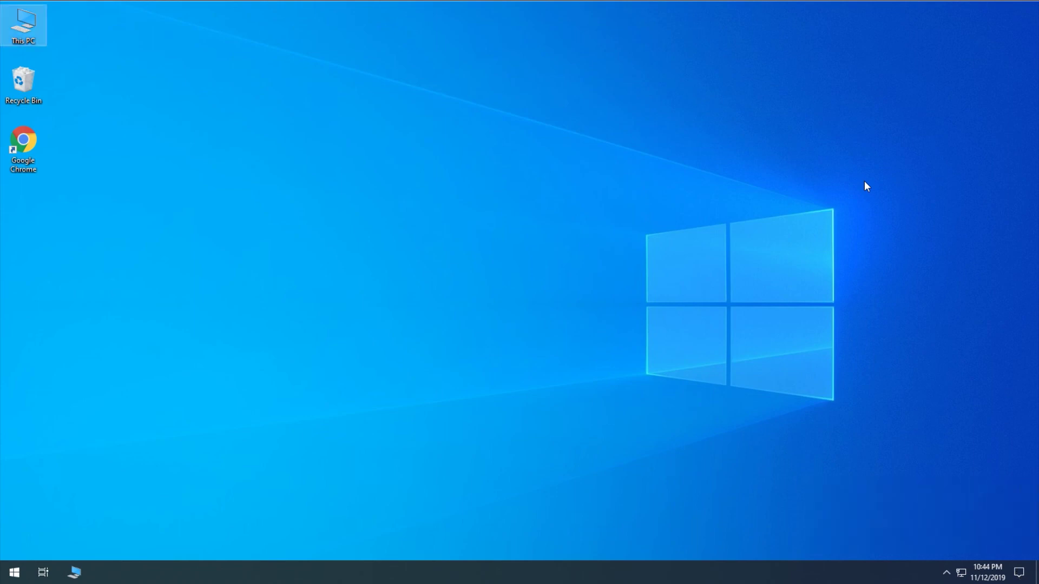